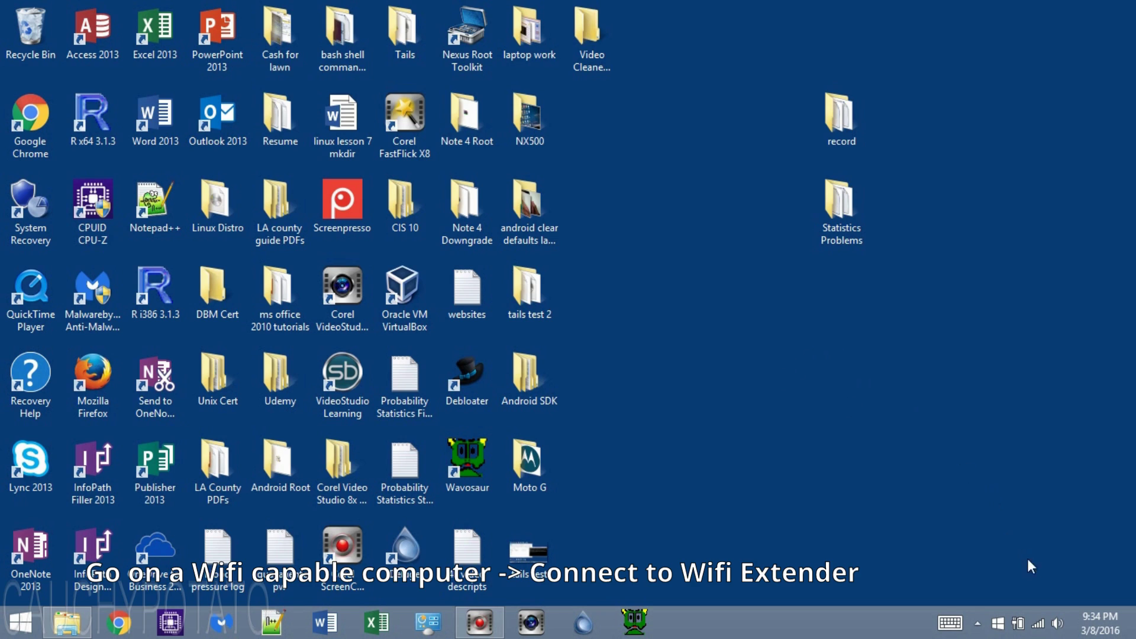
# - Disconnect from Thighangles 2.4 and connect to the TP-LINK_Extender_2.4GHz network
pyautogui.click(1039, 622)
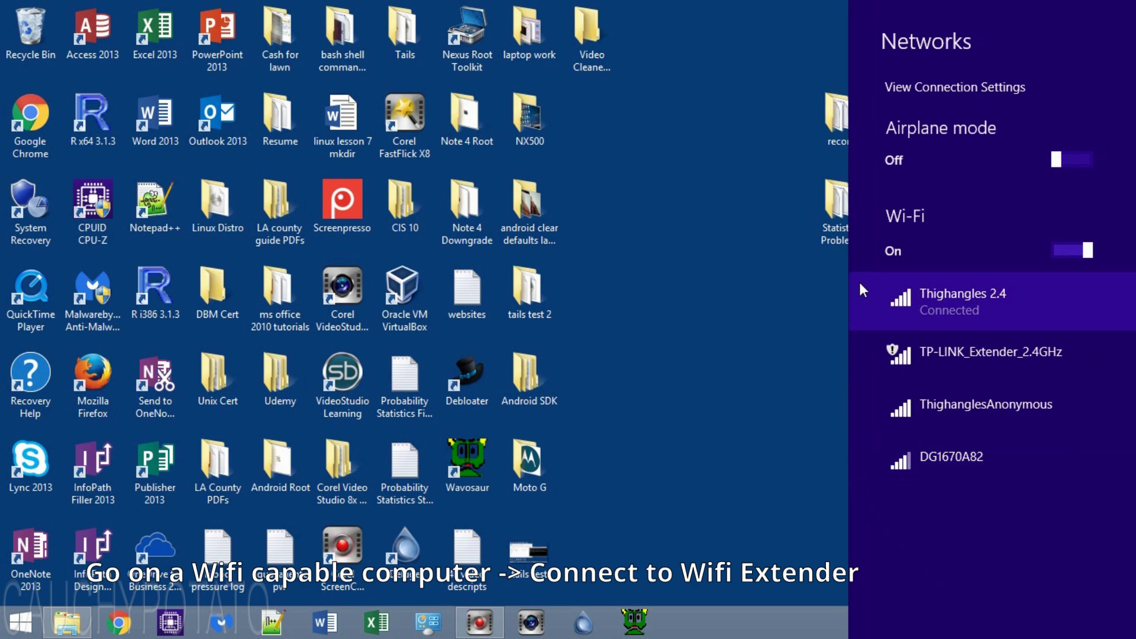
pyautogui.click(1006, 294)
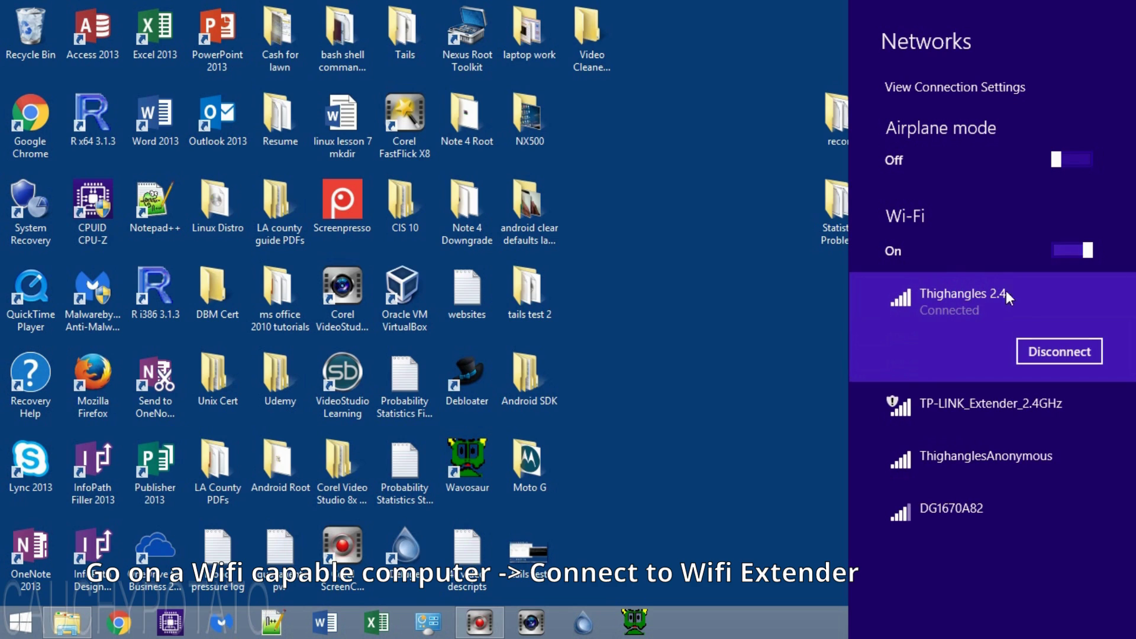
pyautogui.click(1038, 349)
pyautogui.click(923, 349)
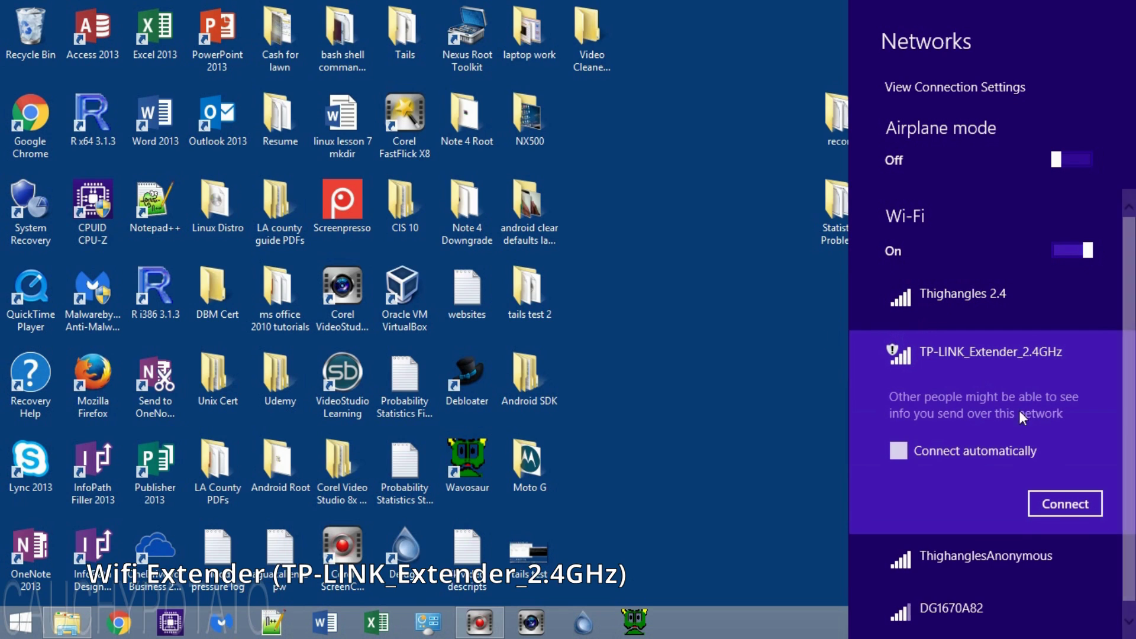
pyautogui.click(1067, 502)
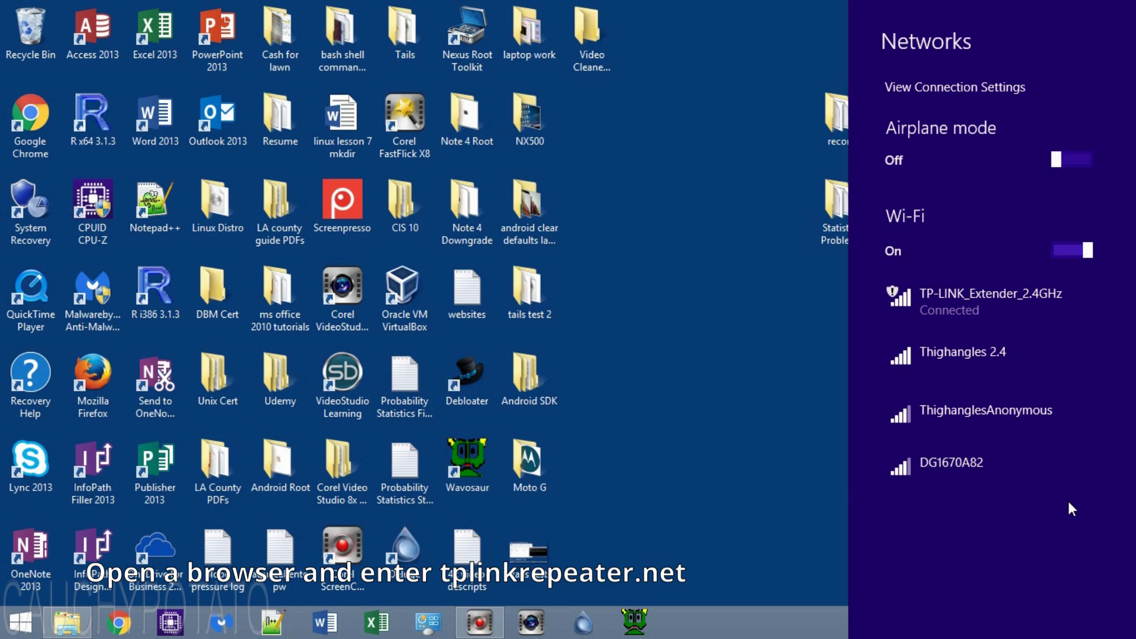
# - Go to tplinkrepeater.net in Chrome to reach the extender's admin page
pyautogui.click(814, 445)
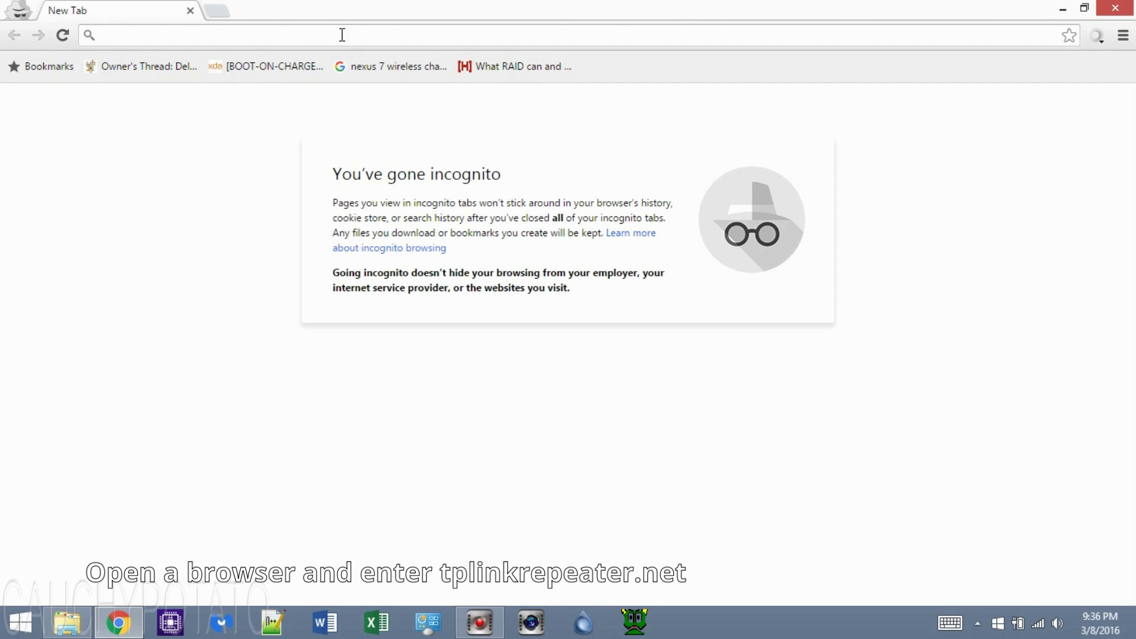
pyautogui.write('tplink')
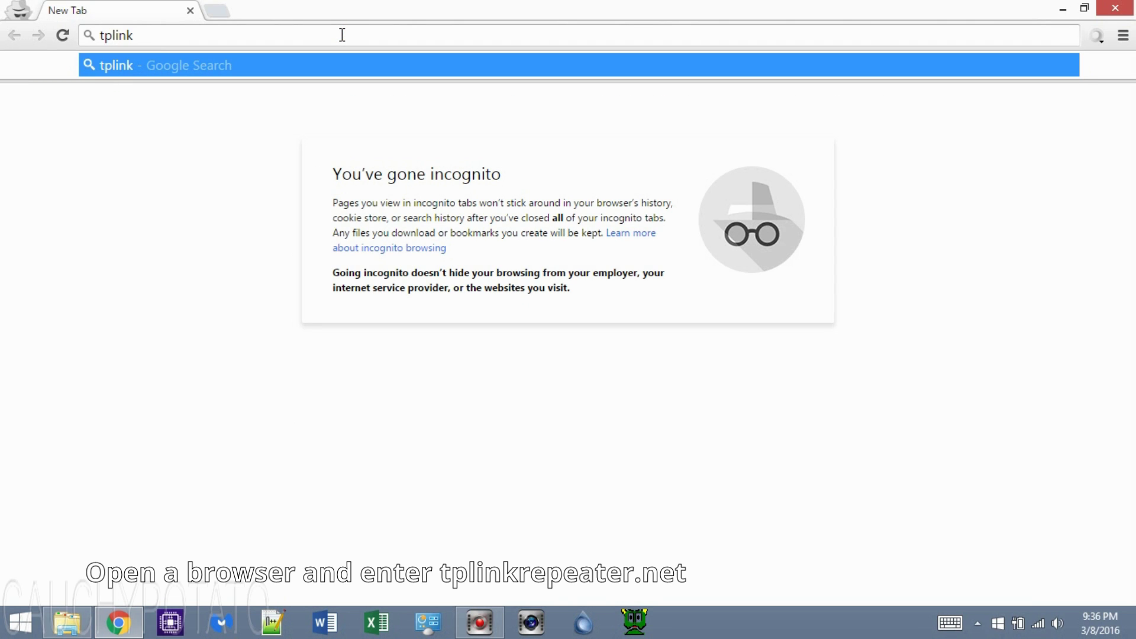
pyautogui.write('repeater.net')
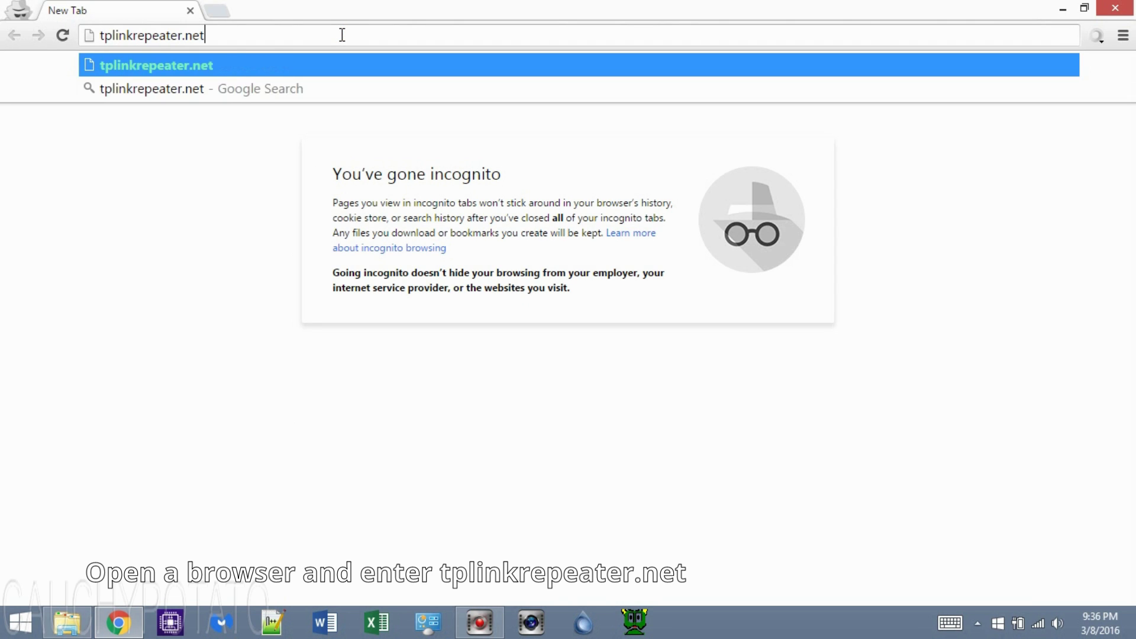
pyautogui.press('Return')
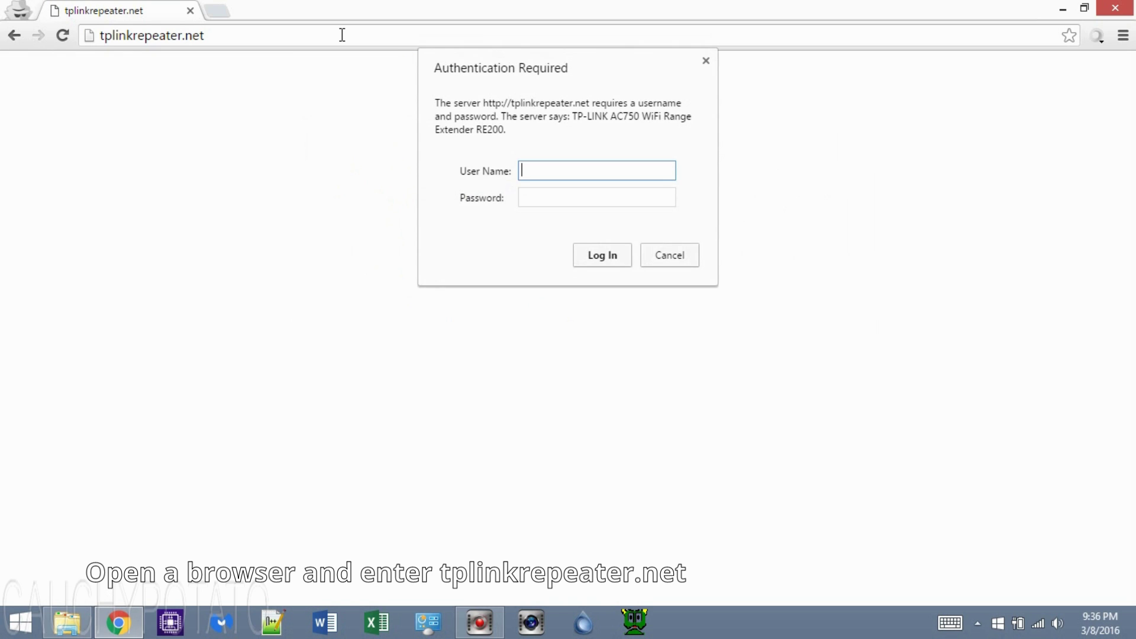
# - Log in with the extender's default user name and password
pyautogui.write('admin')
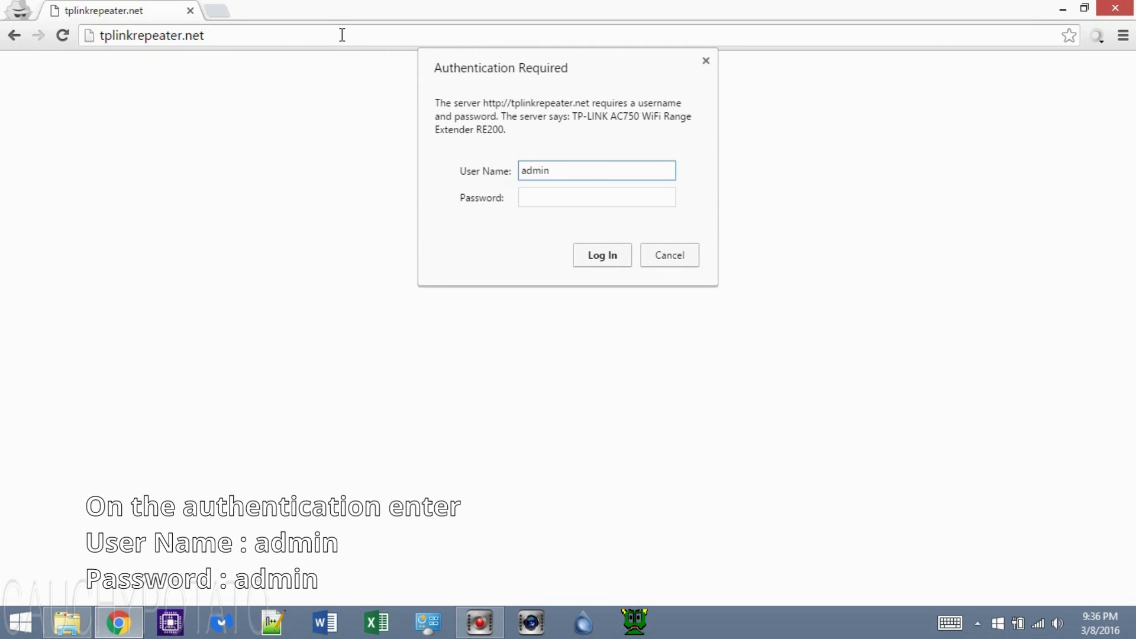
pyautogui.press('Tab')
pyautogui.write('admin')
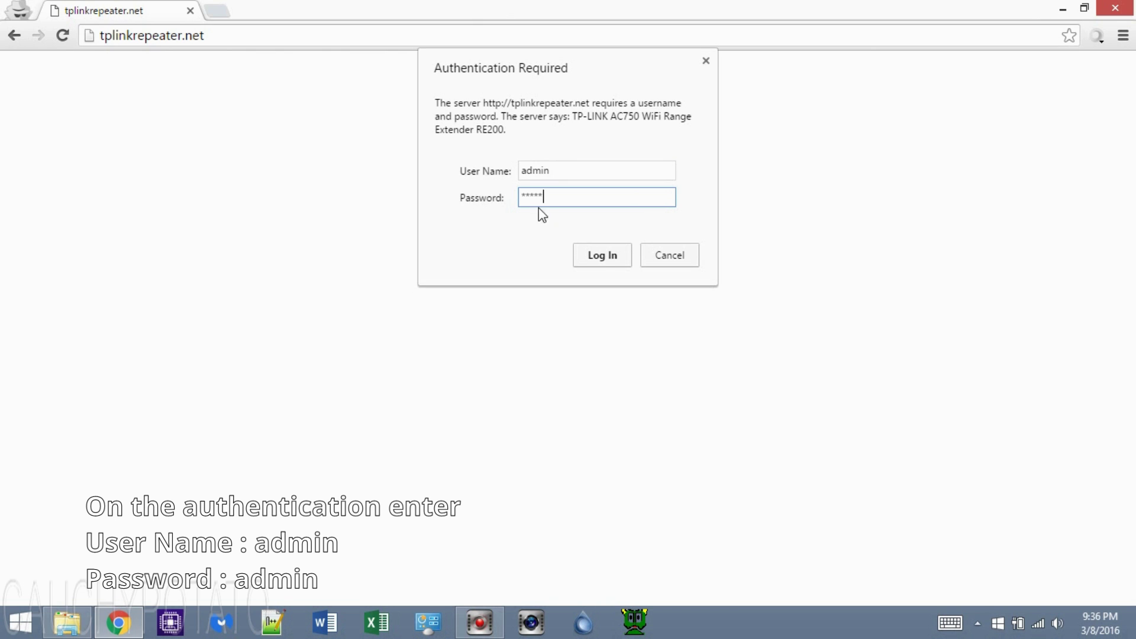
pyautogui.click(601, 264)
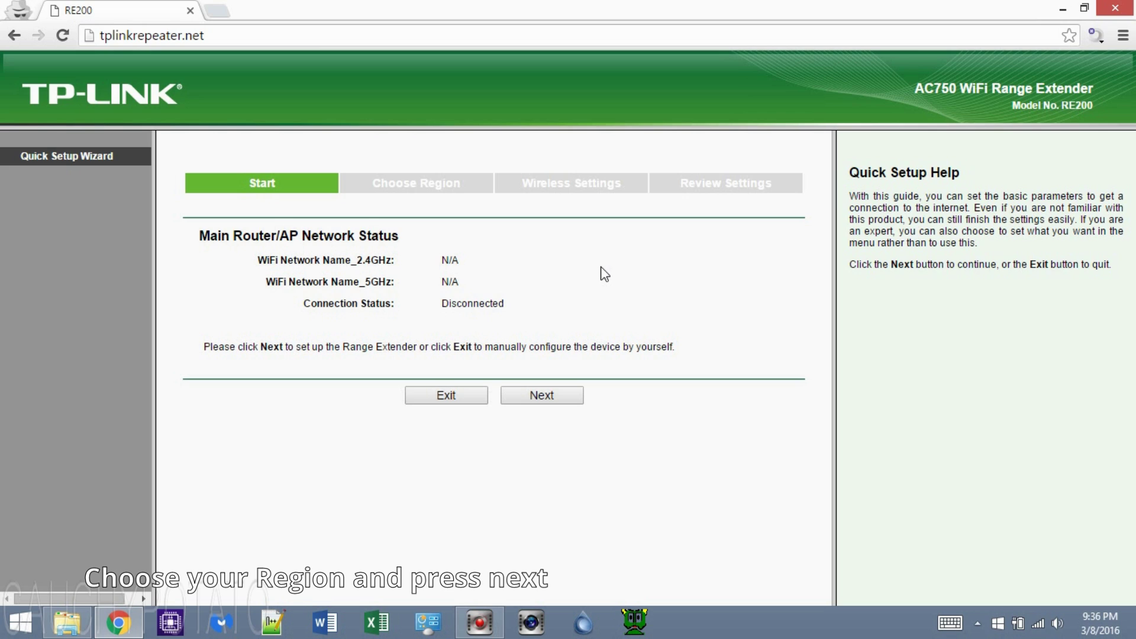
# - Start the wizard, keep United States as region, and select Thighangles 2.4 to extend
pyautogui.click(545, 395)
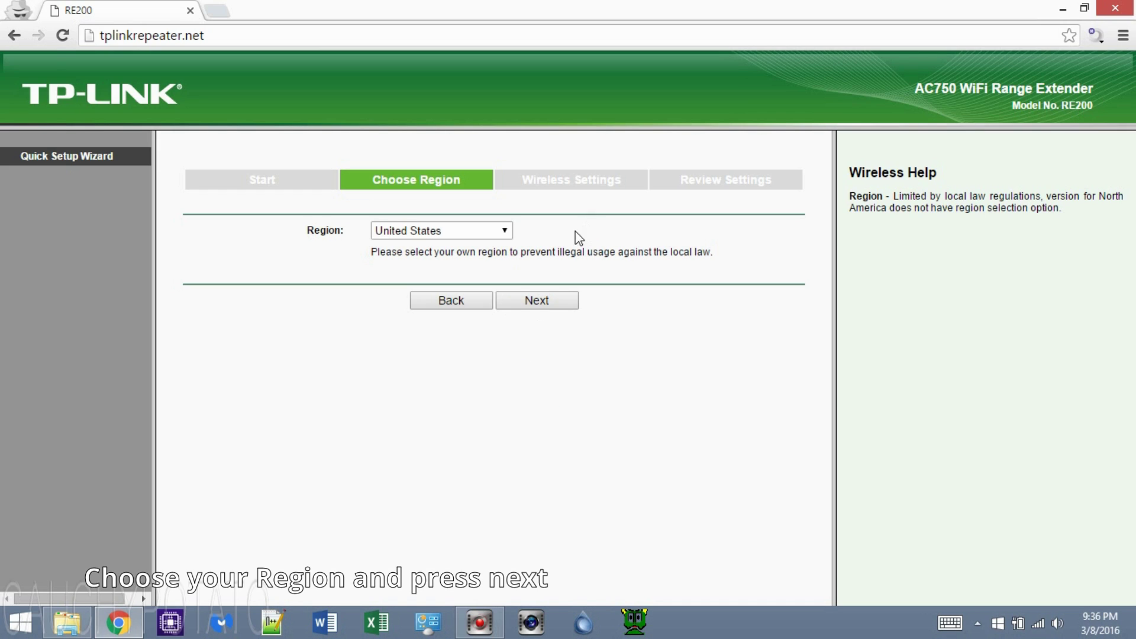
pyautogui.click(541, 305)
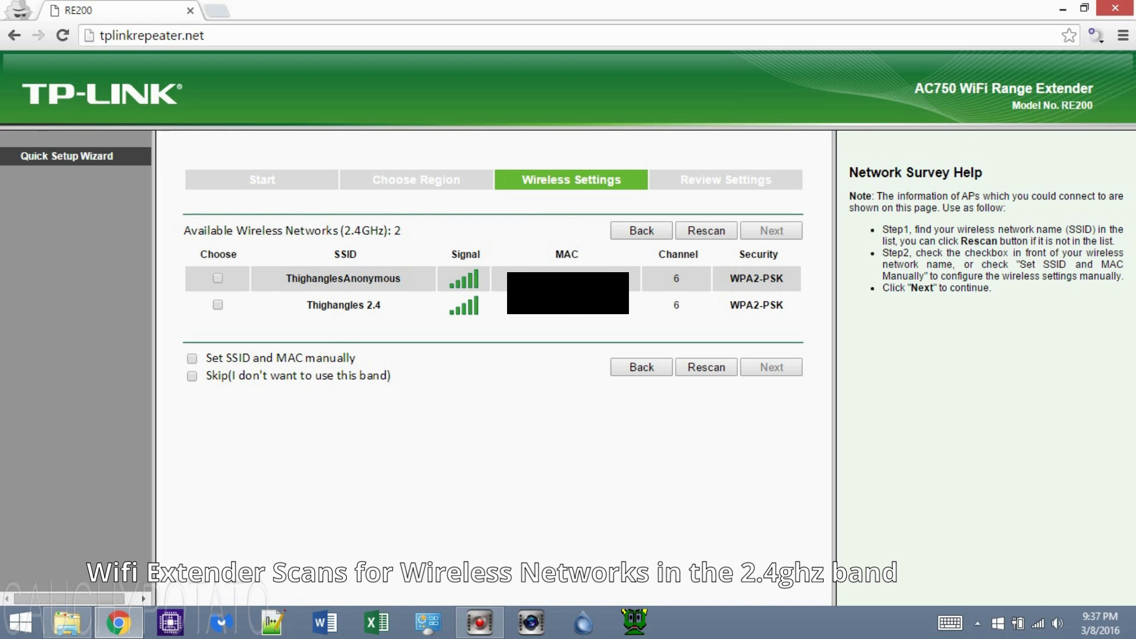
pyautogui.click(218, 305)
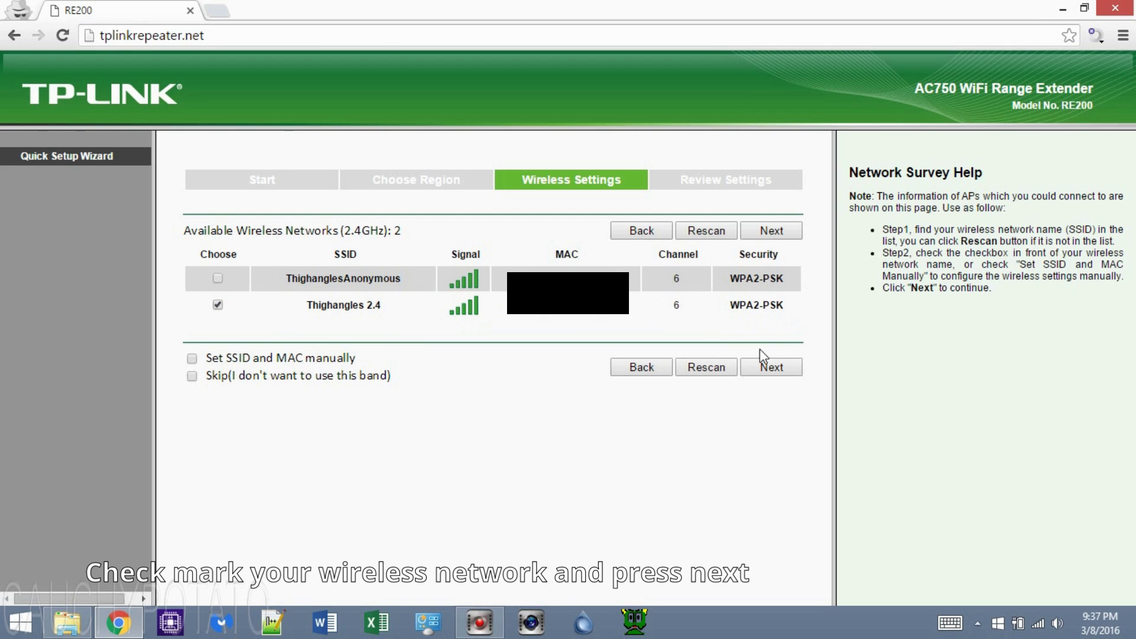
pyautogui.click(773, 366)
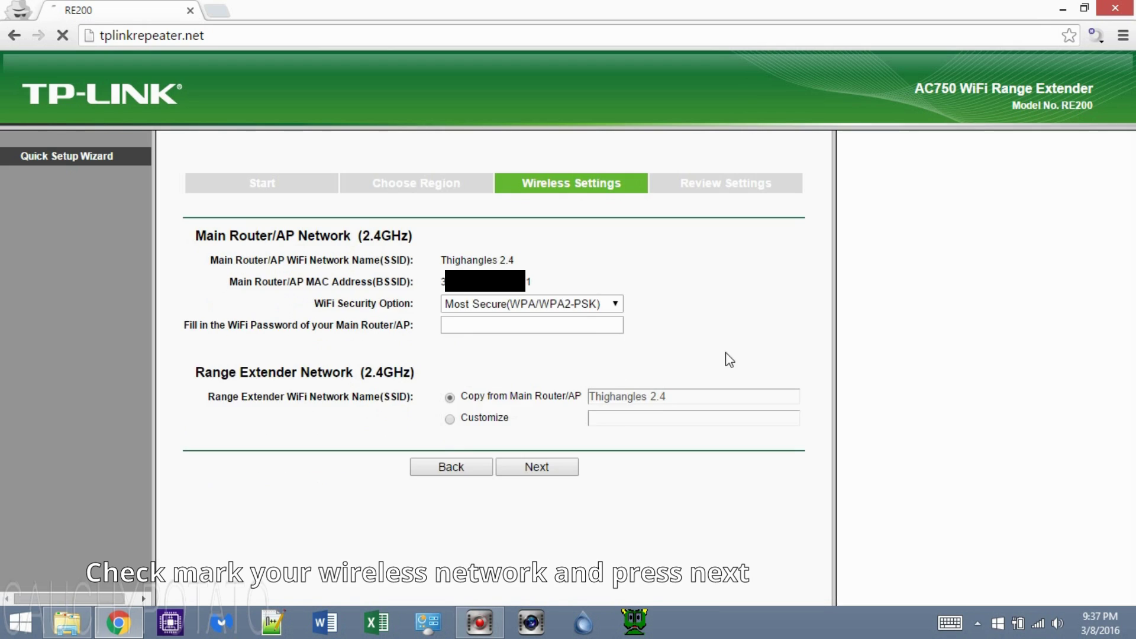
# - Keep WPA/WPA2-PSK security, enter Thighangles 2.4's Wi-Fi password, and submit the 2.4GHz settings
pyautogui.click(614, 303)
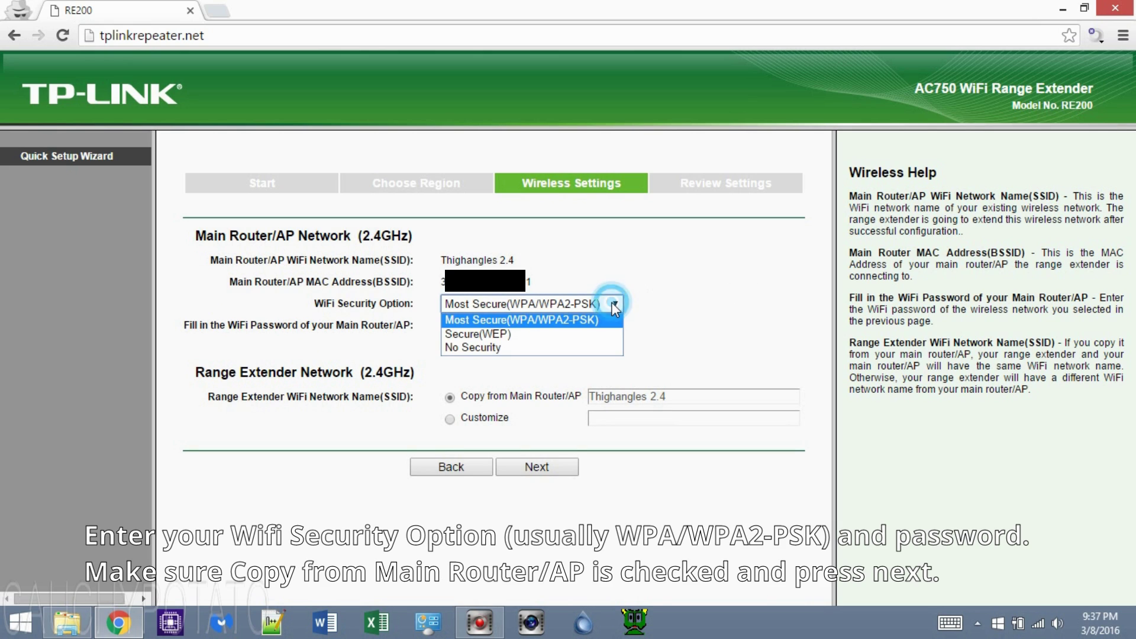
pyautogui.click(614, 303)
pyautogui.click(579, 323)
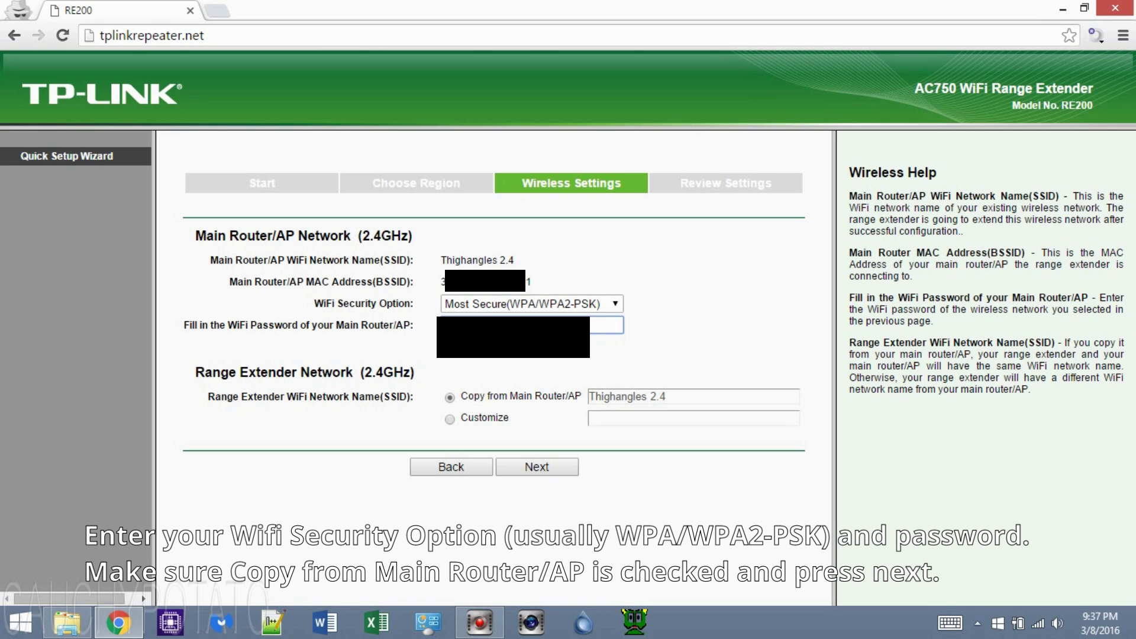
pyautogui.click(538, 465)
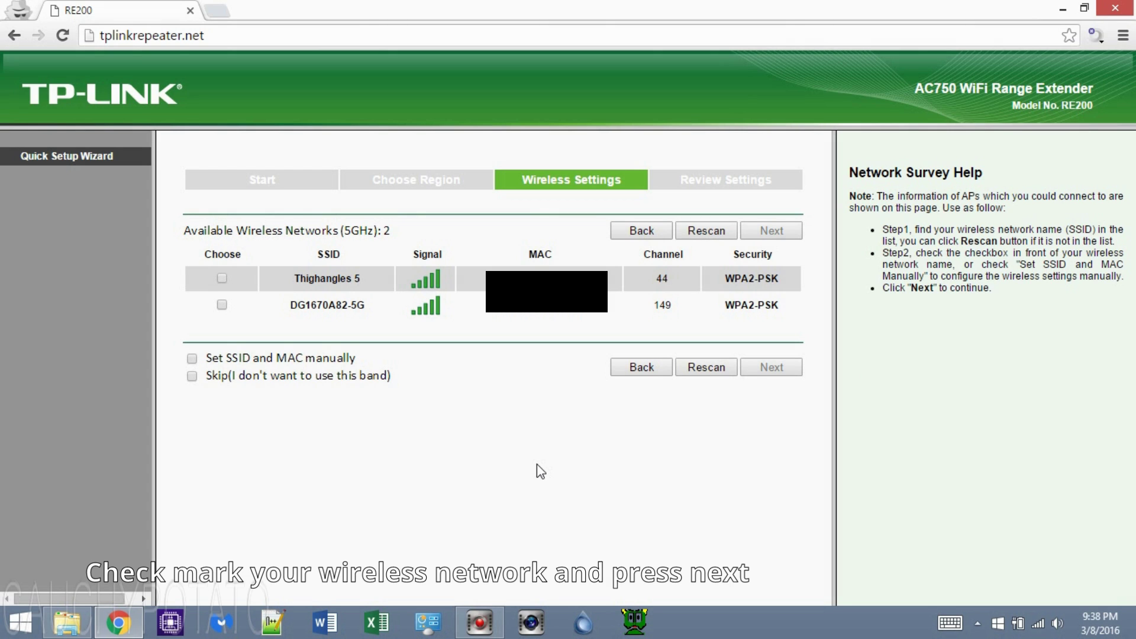
# - Select Thighangles 5, keep WPA/WPA2-PSK, enter its password, and scroll through the review summary
pyautogui.click(221, 279)
pyautogui.click(770, 365)
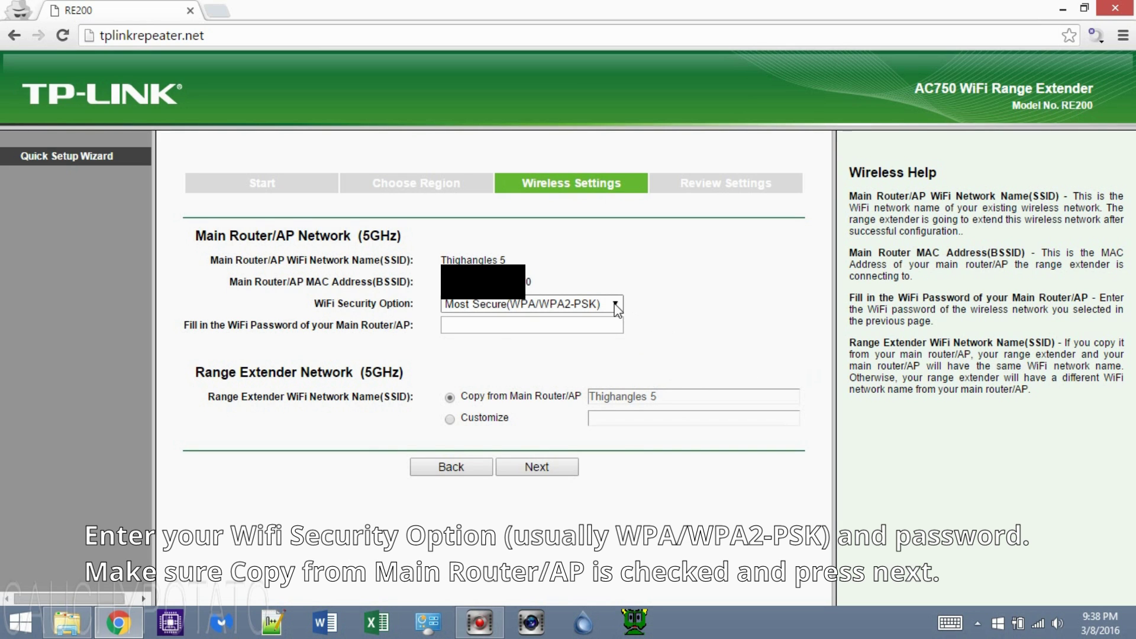
pyautogui.click(609, 305)
pyautogui.click(591, 321)
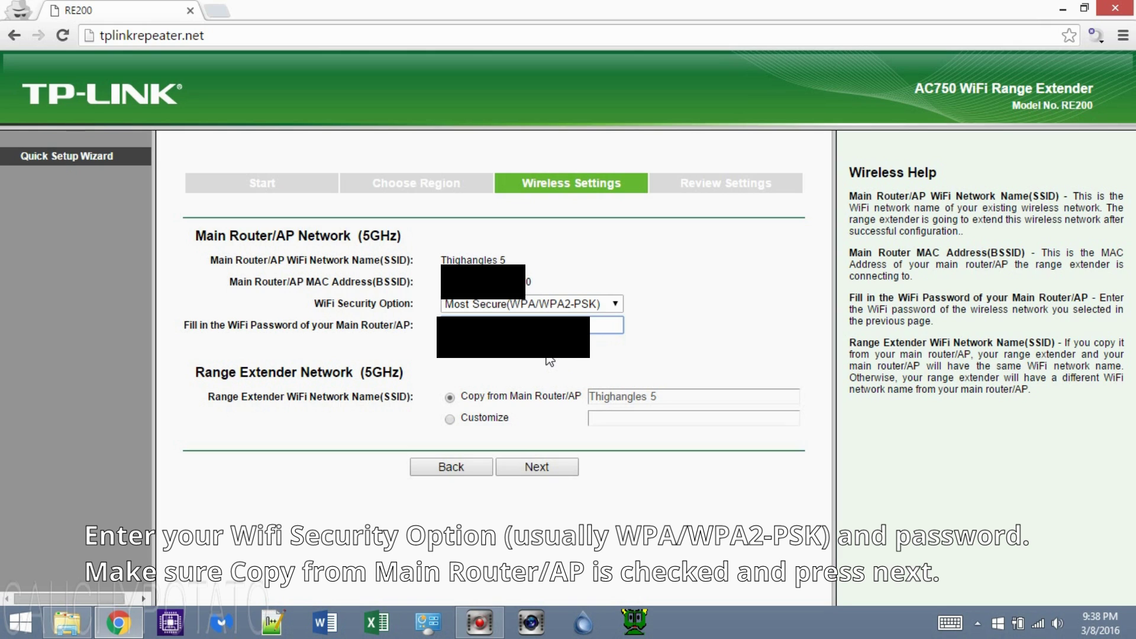
pyautogui.click(541, 468)
pyautogui.scroll(-3, 550, 453)
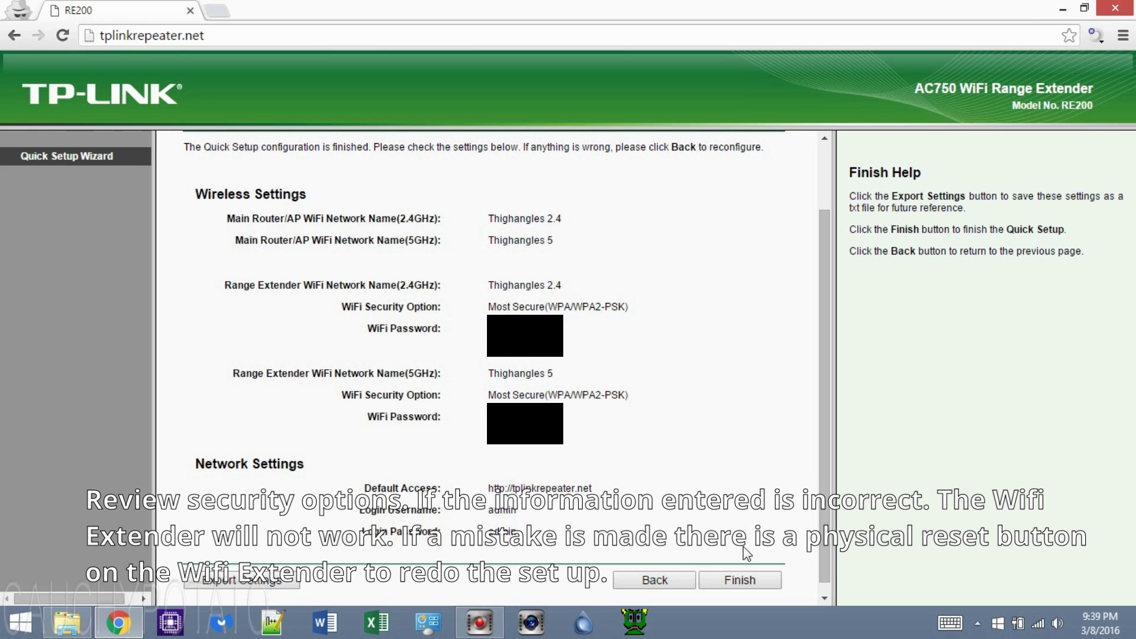
# - Finish Quick Setup and let the RE200 restart to 100% to apply the settings
pyautogui.click(738, 579)
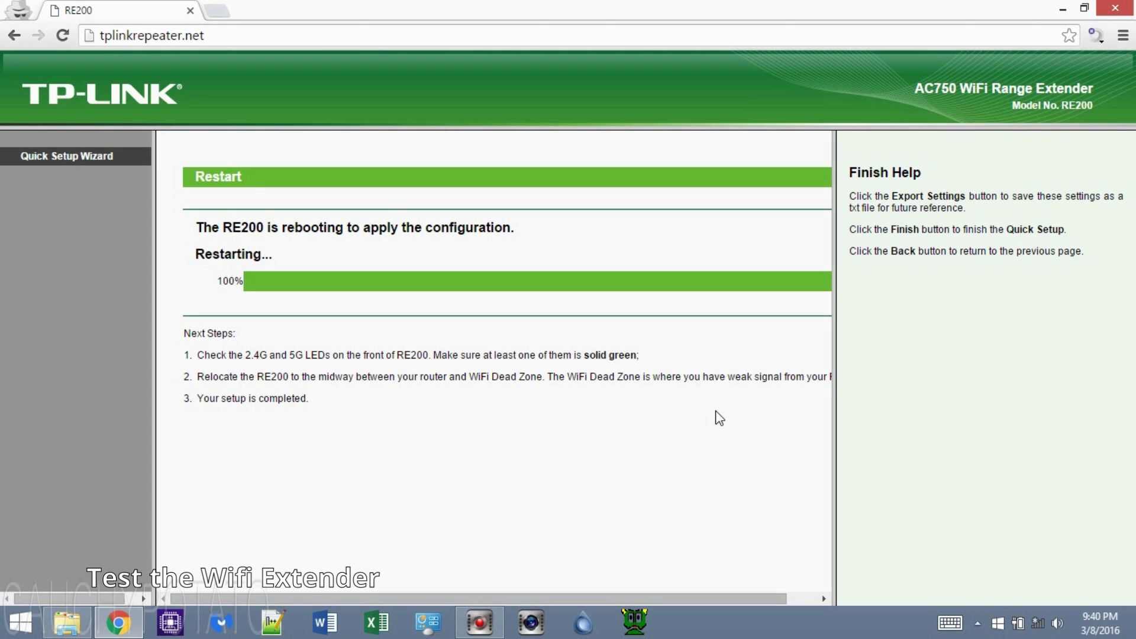
# - Reconnect the computer to the Thighangles 2.4 Wi-Fi network and close the network list
pyautogui.click(1036, 625)
pyautogui.click(1036, 362)
pyautogui.click(1055, 453)
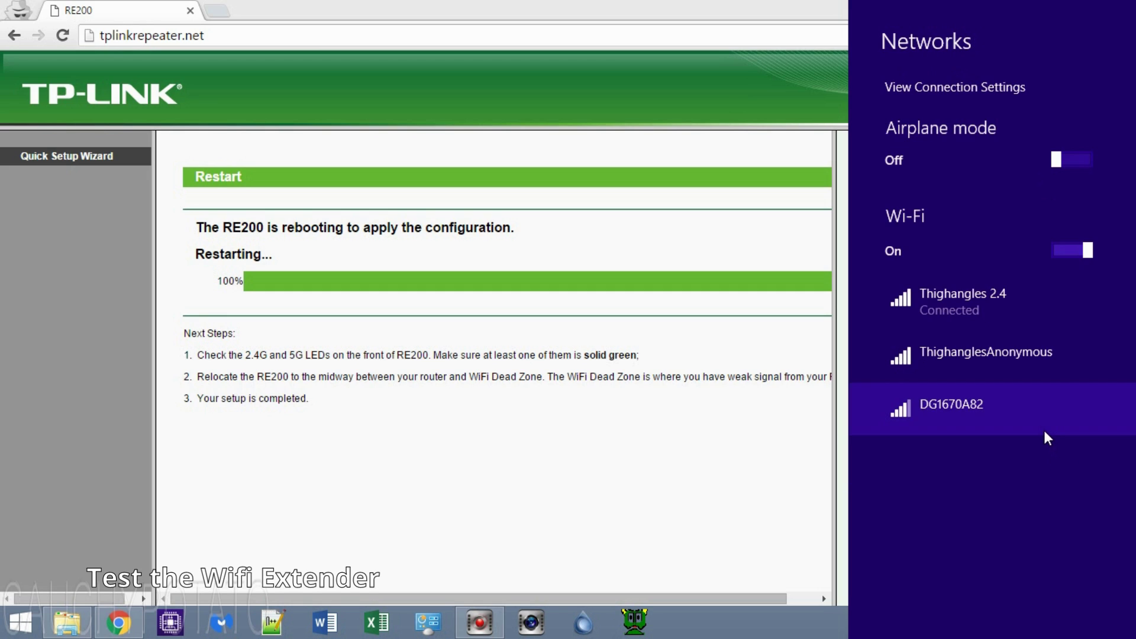
pyautogui.click(778, 423)
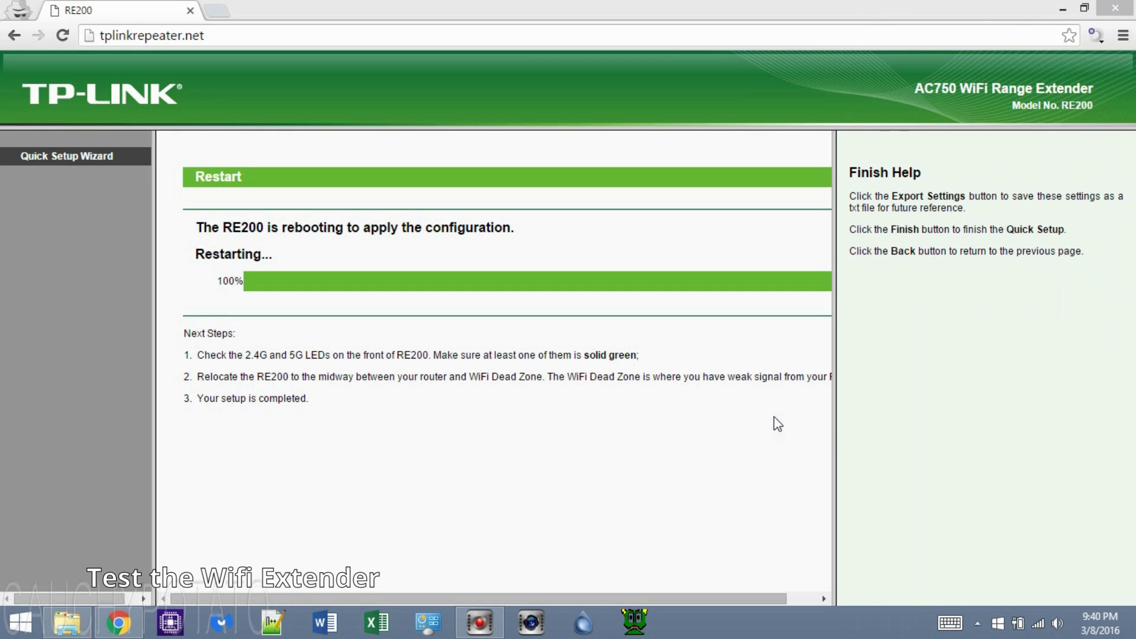
pyautogui.click(219, 7)
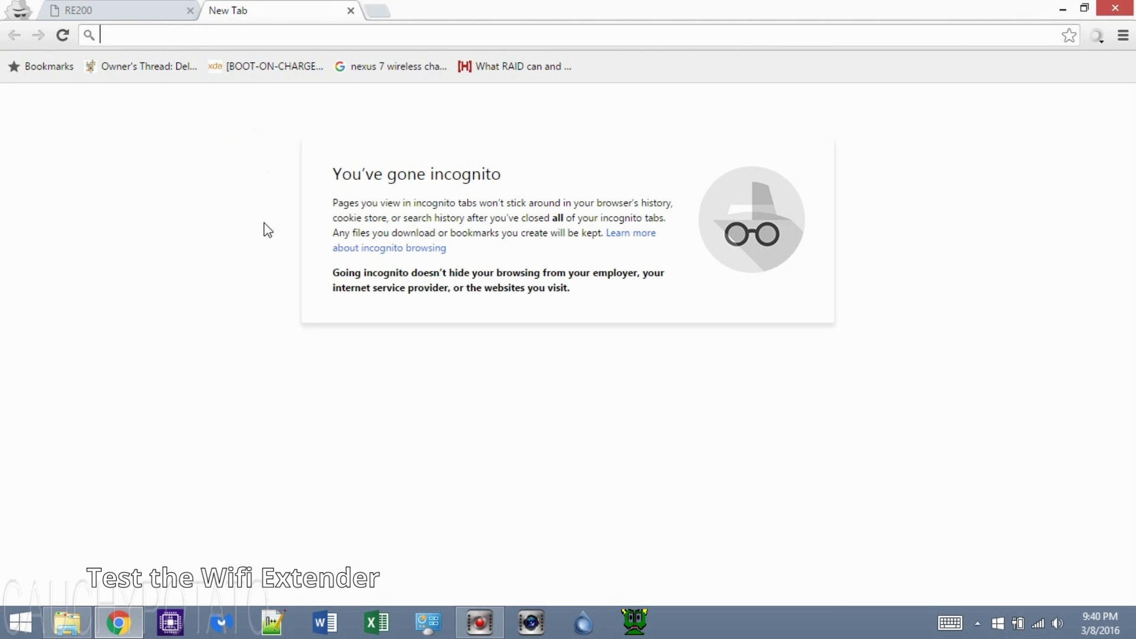
pyautogui.write('www.cauchypotato')
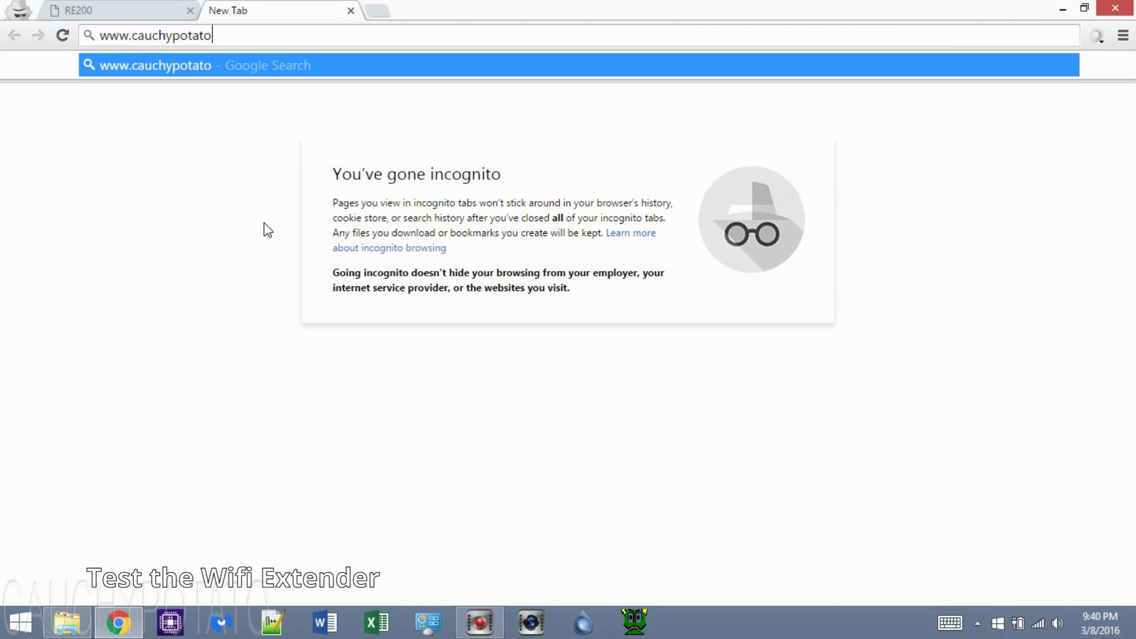
pyautogui.write('.com')
pyautogui.press('Return')
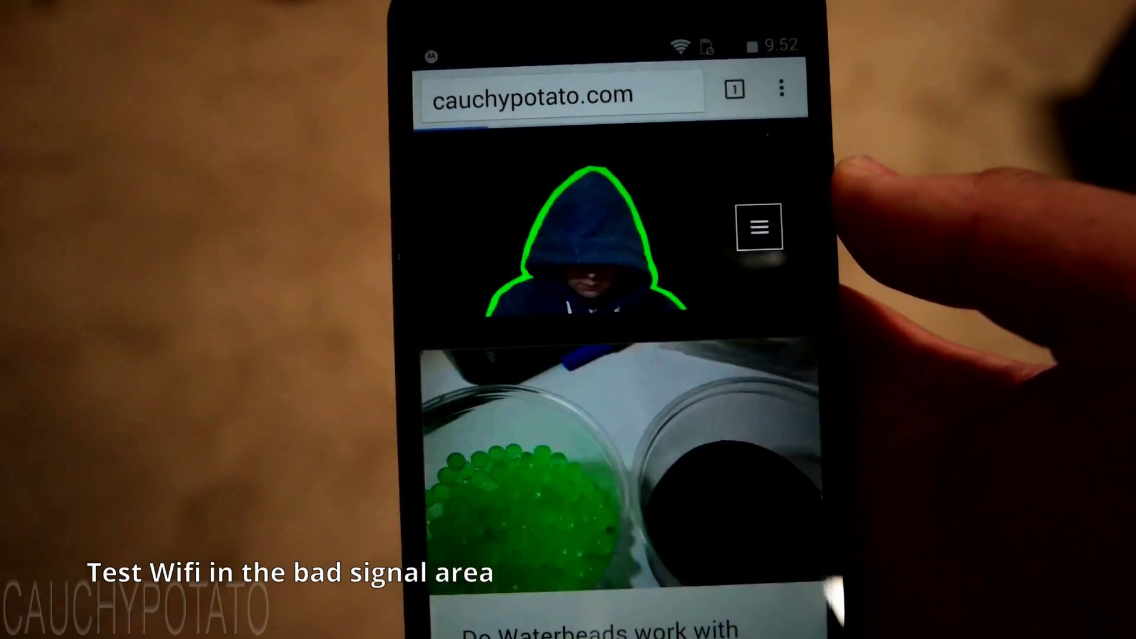
# - Scroll up and down cauchypotato.com's homepage on the phone in the weak-signal area
pyautogui.scroll(-5, 609, 355)
pyautogui.scroll(4, 610, 355)
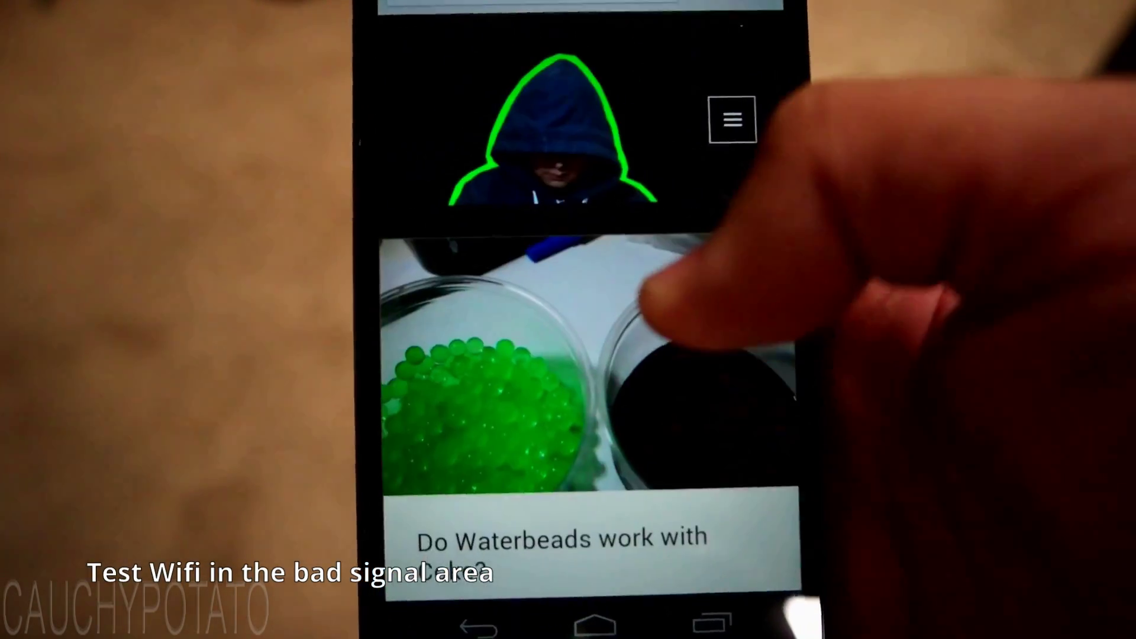
pyautogui.scroll(1, 651, 295)
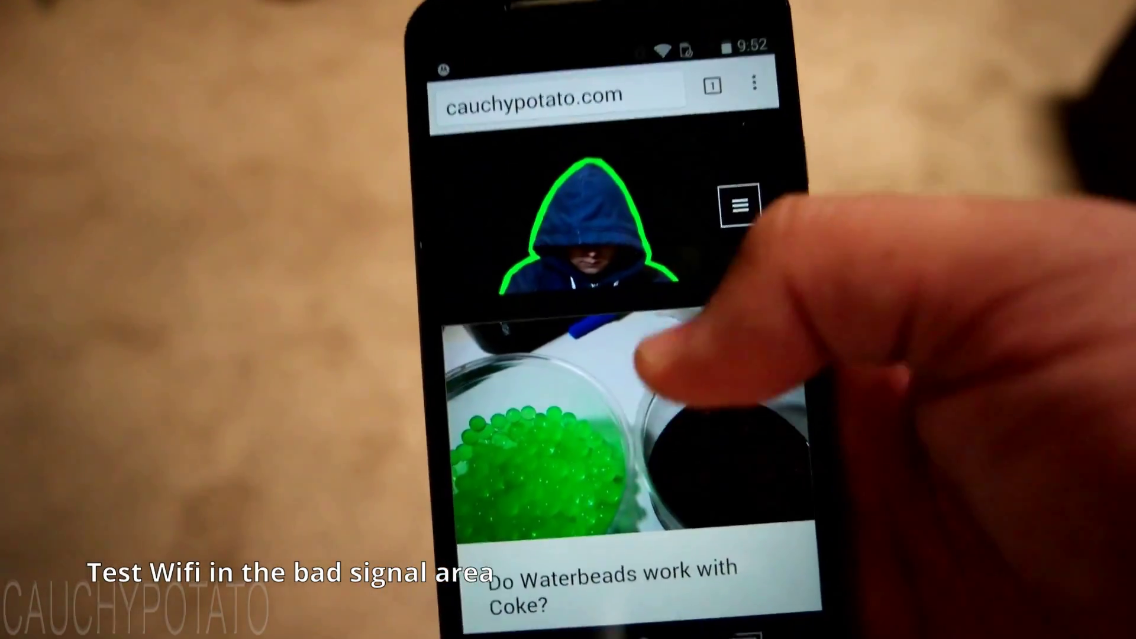
pyautogui.scroll(-5, 609, 355)
pyautogui.scroll(5, 609, 355)
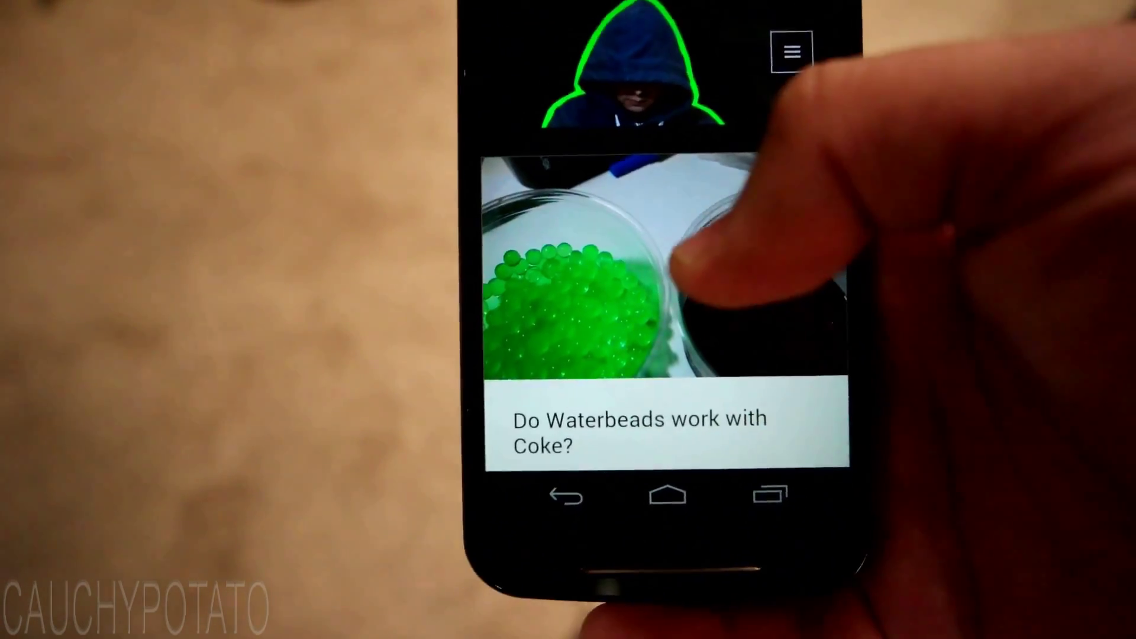